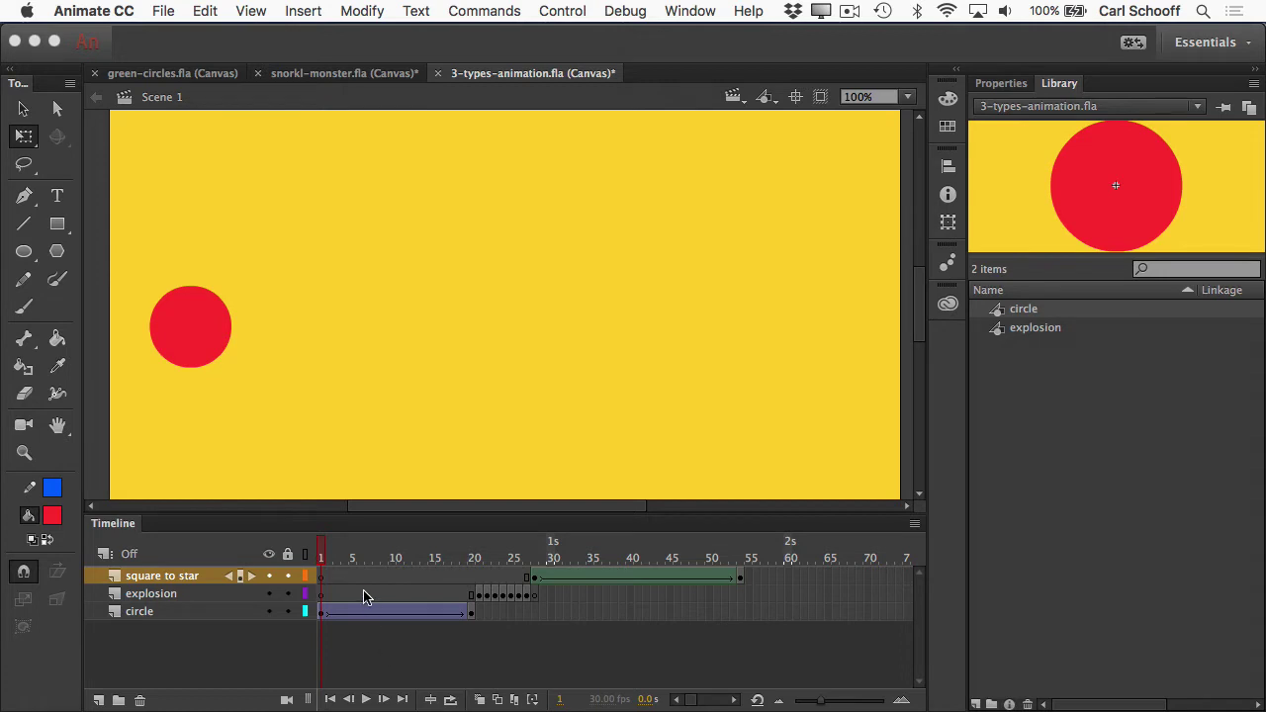
Scrub the circle tween between frame 1 and frame 20 to preview its rightward motion
{"action": "left_click", "coordinate": [323, 557]}
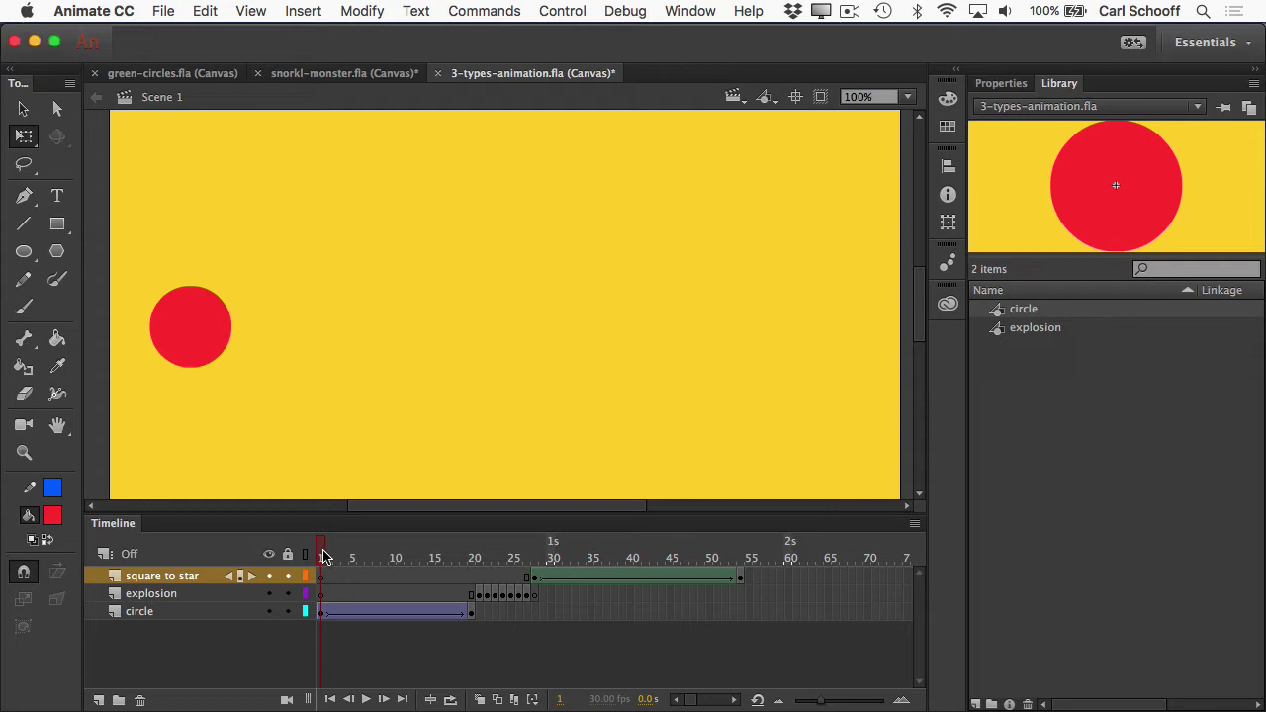
{"action": "mouse_move", "coordinate": [324, 557]}
{"action": "left_mouse_down"}
{"action": "mouse_move", "coordinate": [480, 557]}
{"action": "mouse_move", "coordinate": [324, 557]}
{"action": "left_mouse_up"}
{"action": "mouse_move", "coordinate": [323, 559]}
{"action": "left_mouse_down"}
{"action": "mouse_move", "coordinate": [346, 557]}
{"action": "mouse_move", "coordinate": [319, 557]}
{"action": "left_mouse_up"}
{"action": "left_click", "coordinate": [323, 613]}
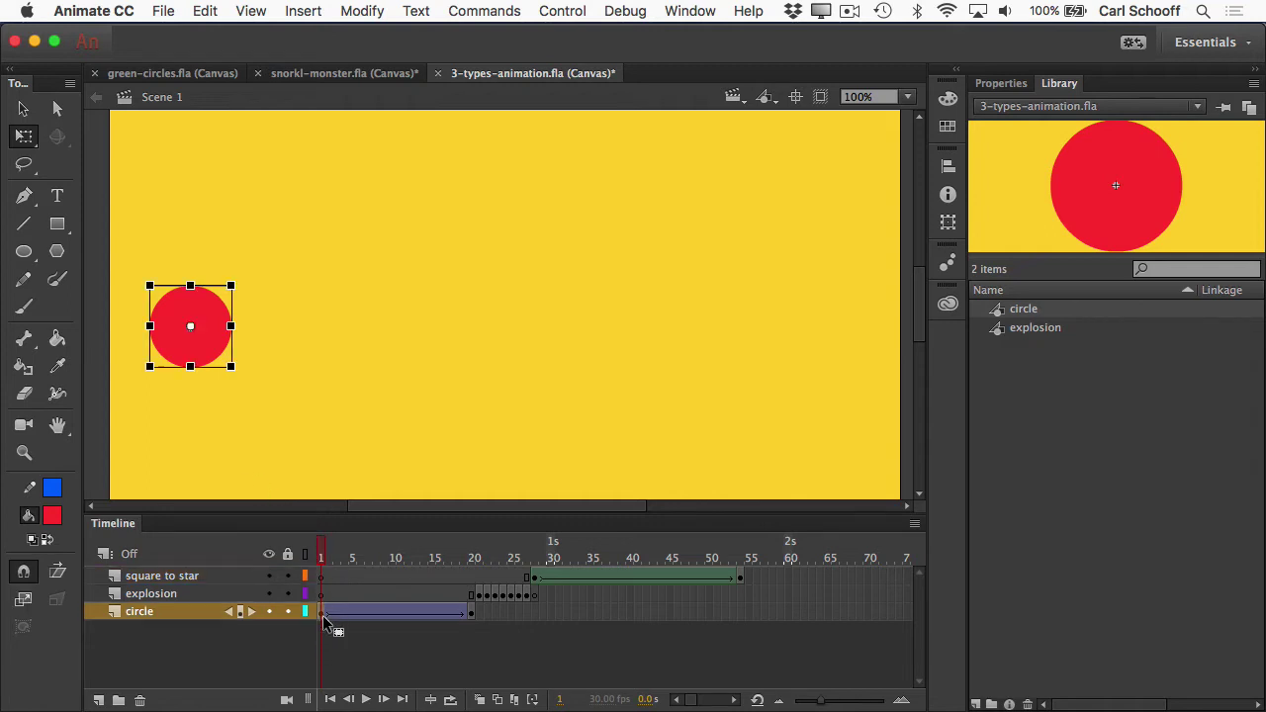
{"action": "left_click", "coordinate": [471, 613]}
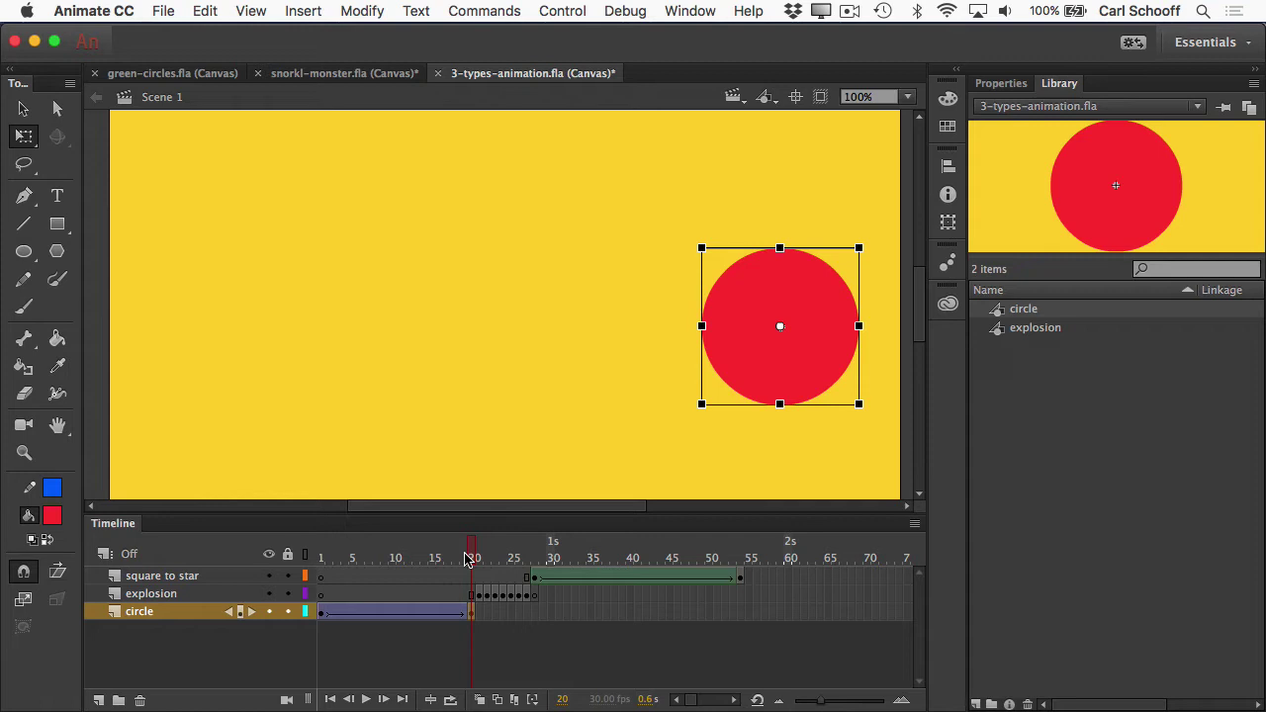
{"action": "left_click_drag", "start_coordinate": [465, 558], "coordinate": [322, 557]}
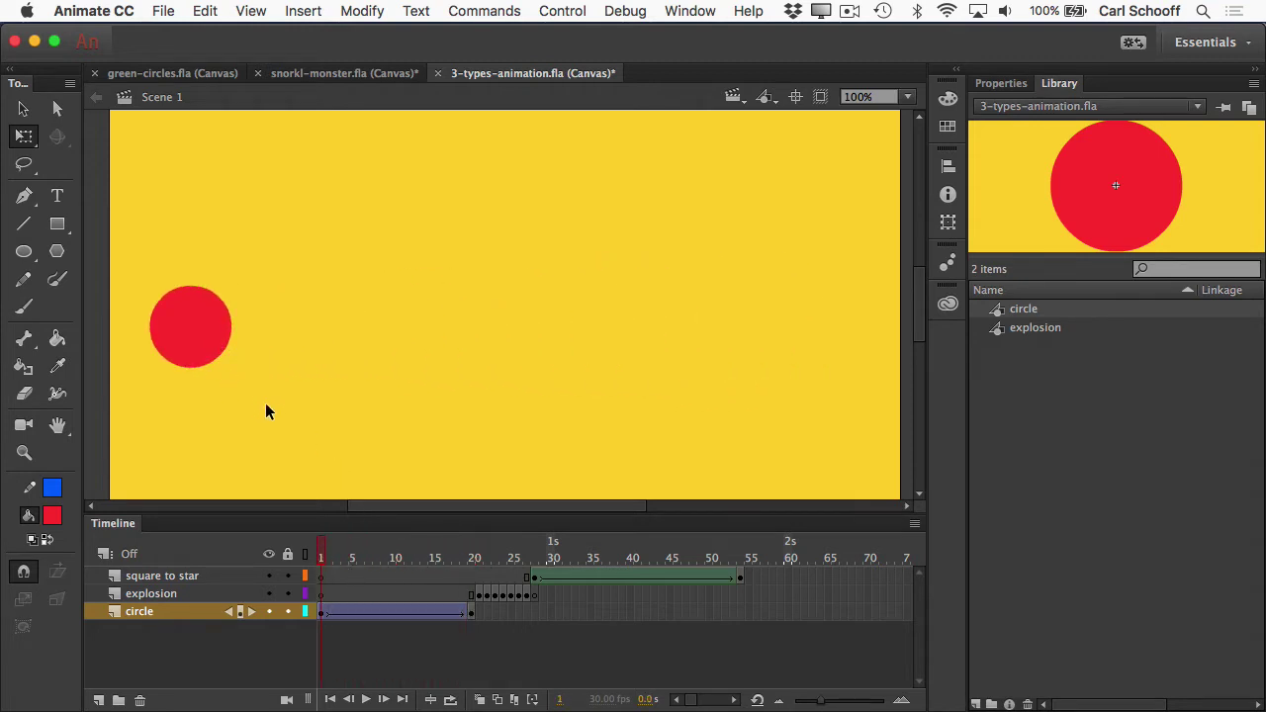
Apply a Tint colour effect of blue #3399FF to the circle instance at frame 1
{"action": "left_click", "coordinate": [209, 353]}
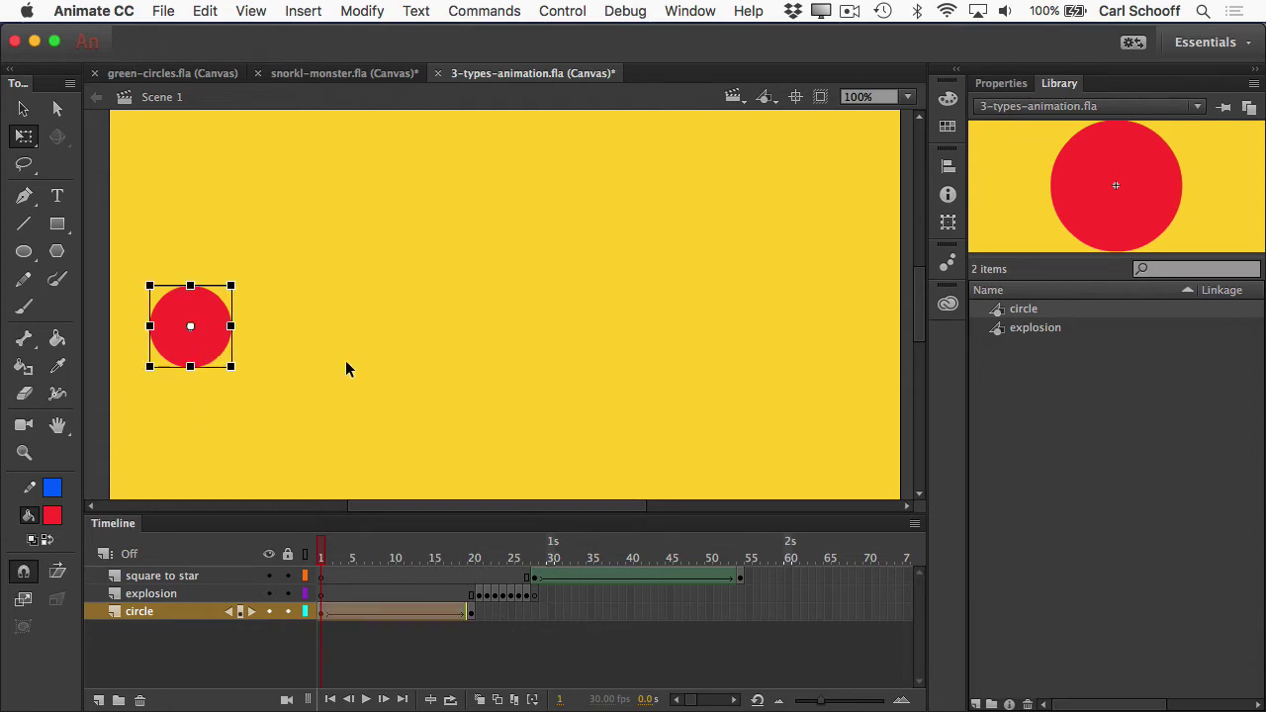
{"action": "left_click", "coordinate": [985, 85]}
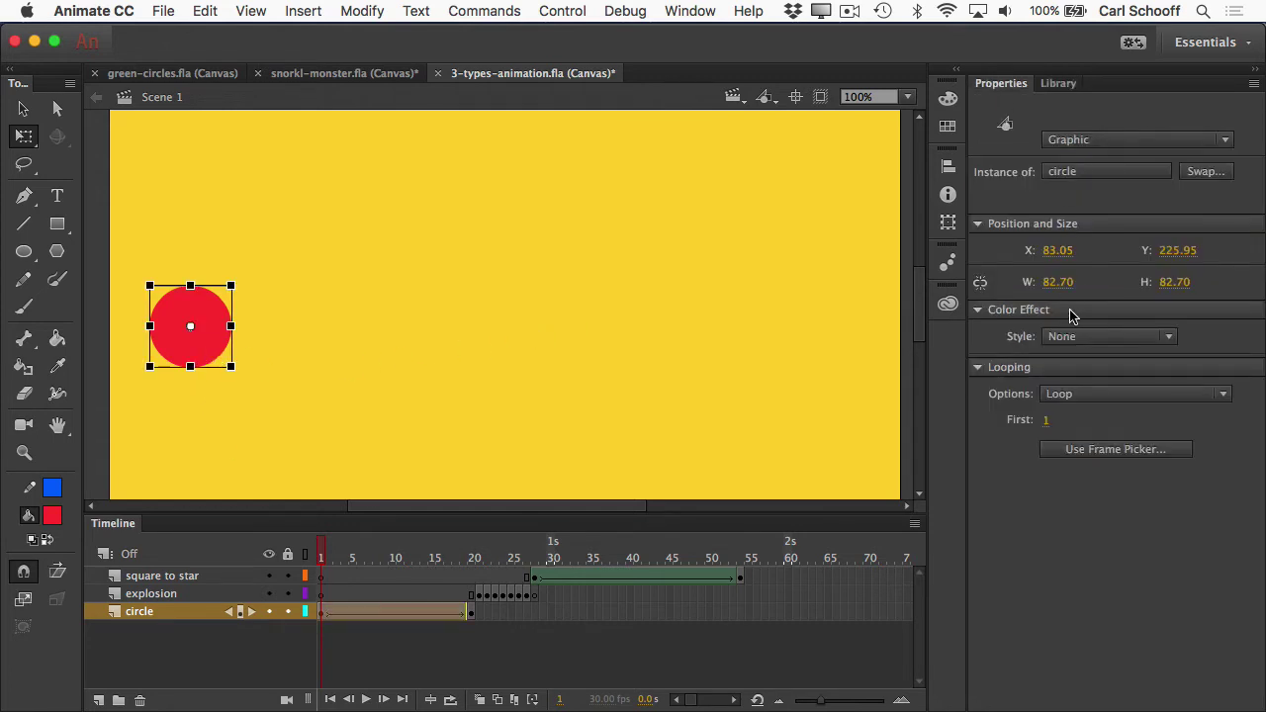
{"action": "left_click", "coordinate": [1073, 336]}
{"action": "left_click", "coordinate": [1073, 401]}
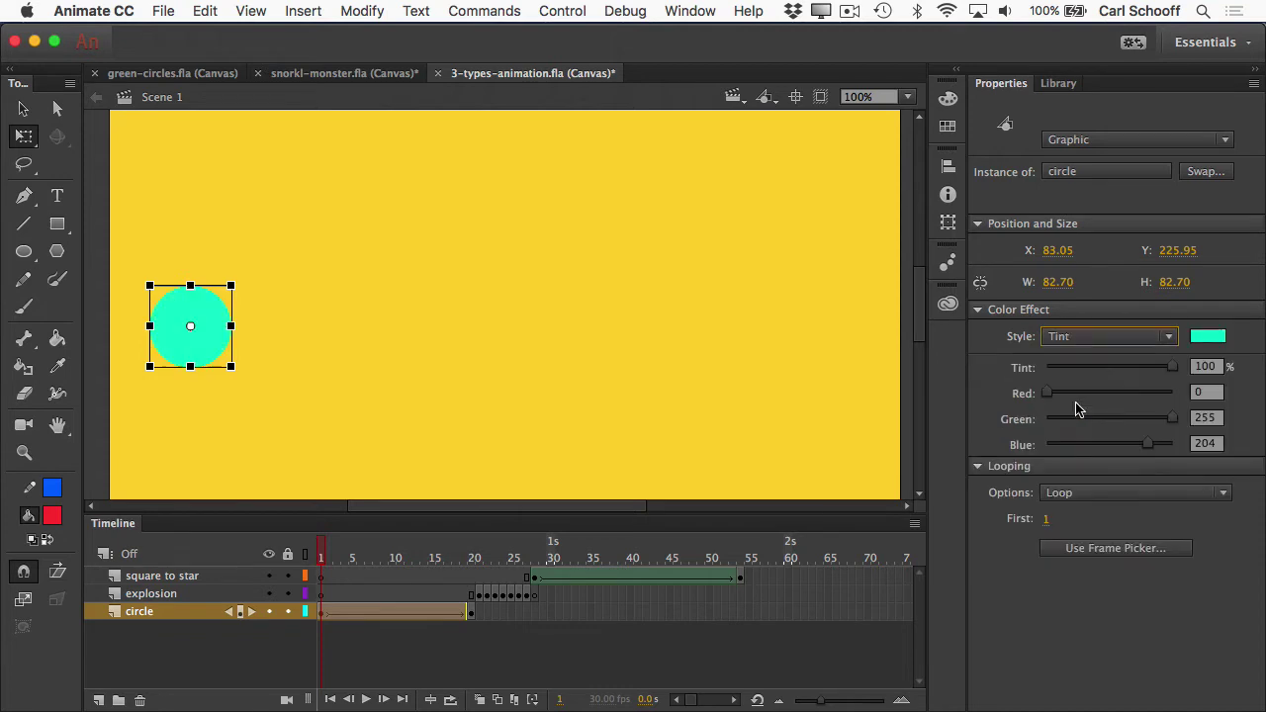
{"action": "left_click", "coordinate": [1208, 337]}
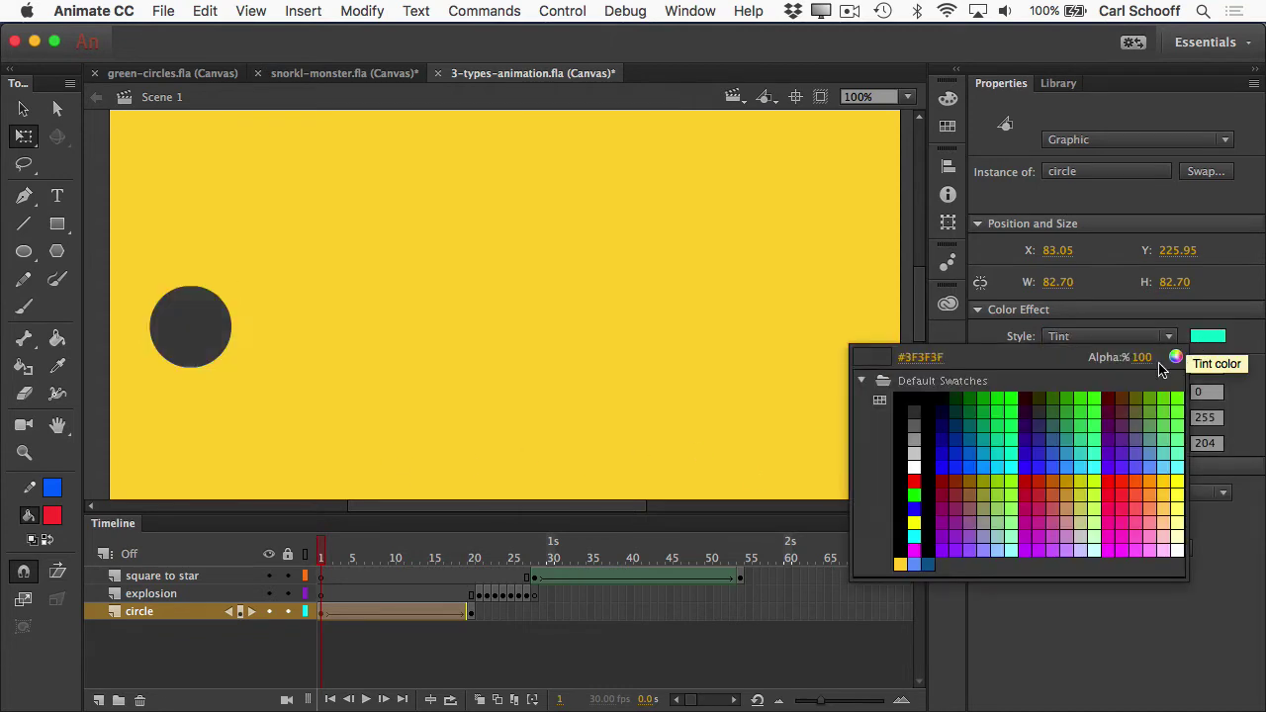
{"action": "left_click", "coordinate": [1070, 468]}
{"action": "left_click", "coordinate": [758, 477]}
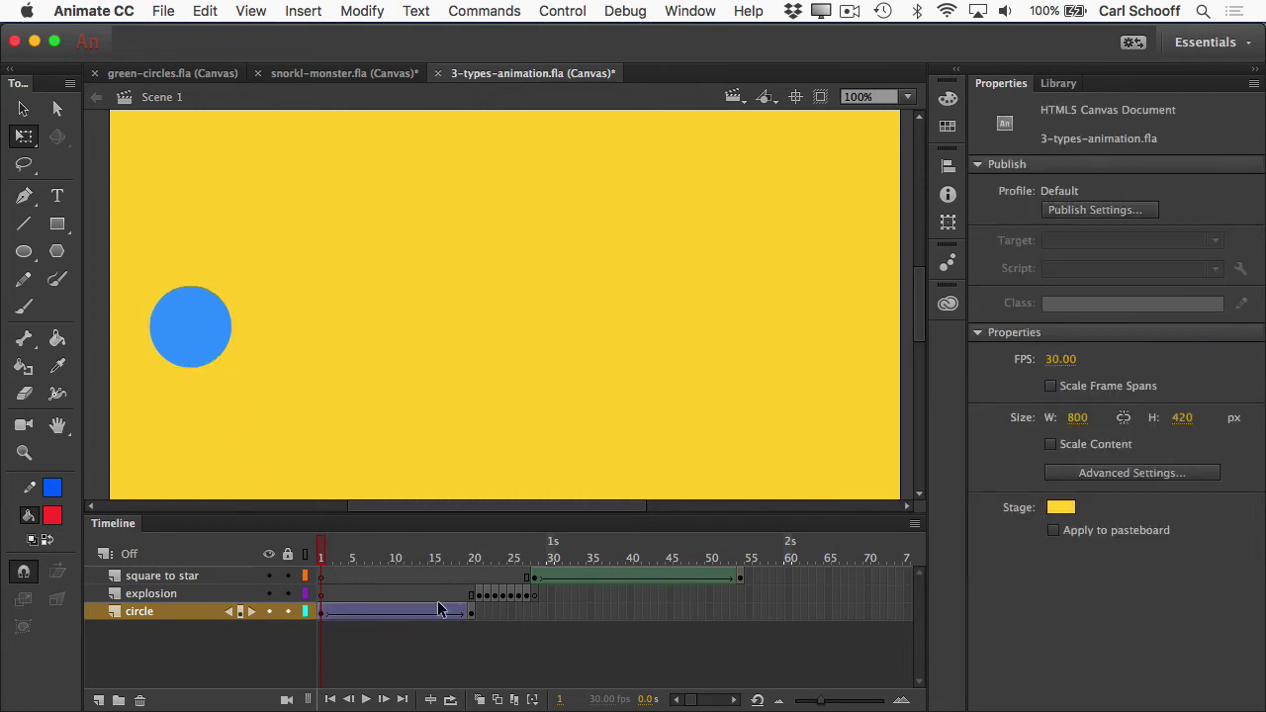
Scrub the tween from frame 1 to frame 20 to confirm the blue-to-red colour shift
{"action": "left_click", "coordinate": [473, 613]}
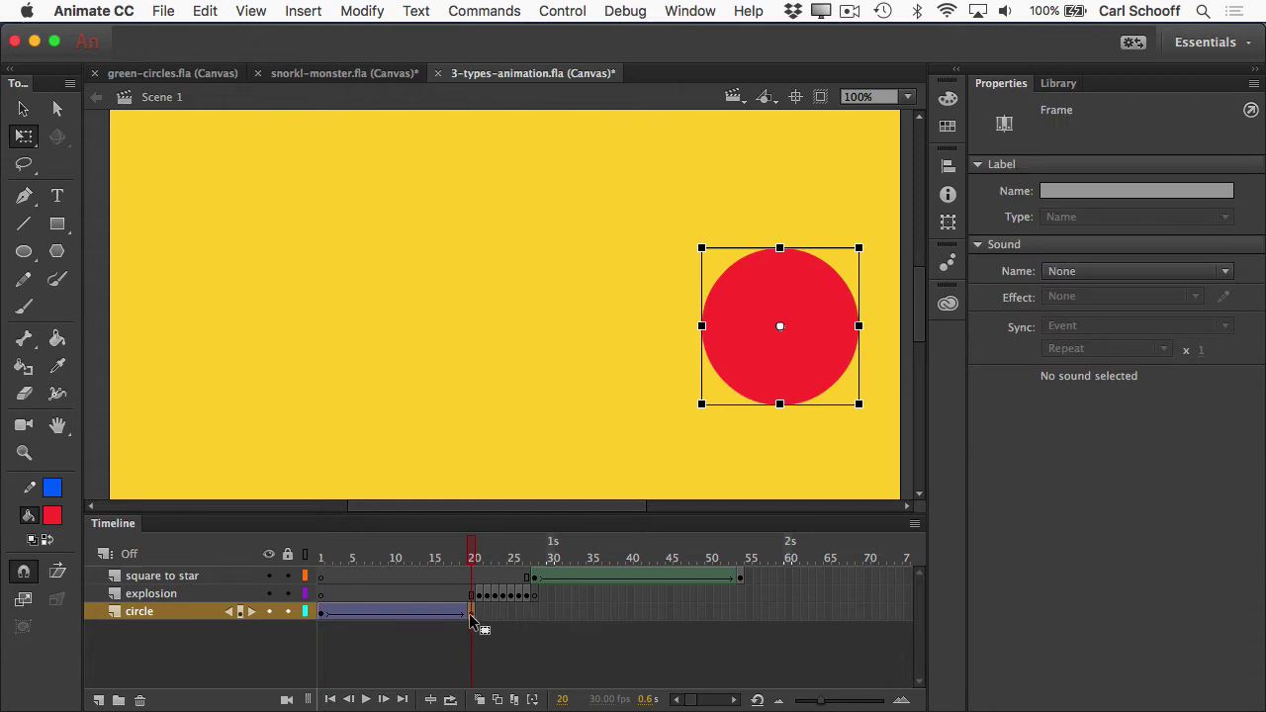
{"action": "left_click", "coordinate": [326, 557]}
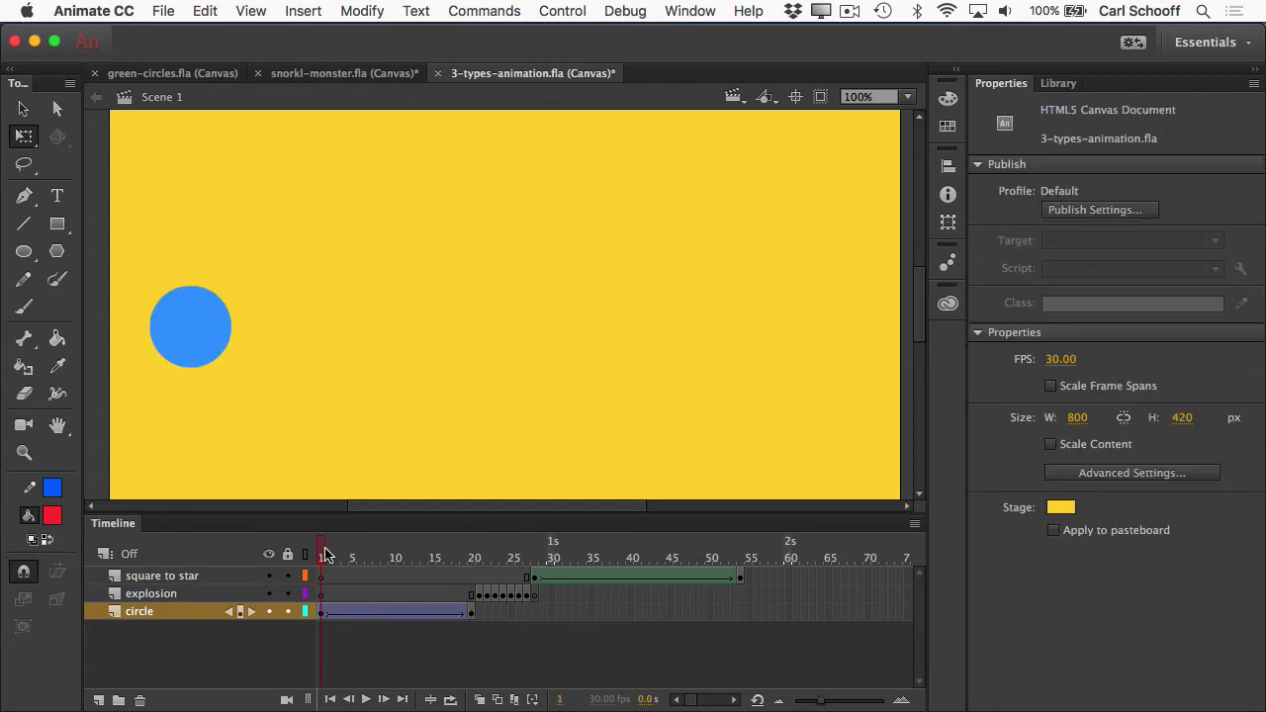
{"action": "left_click_drag", "start_coordinate": [326, 557], "coordinate": [473, 565]}
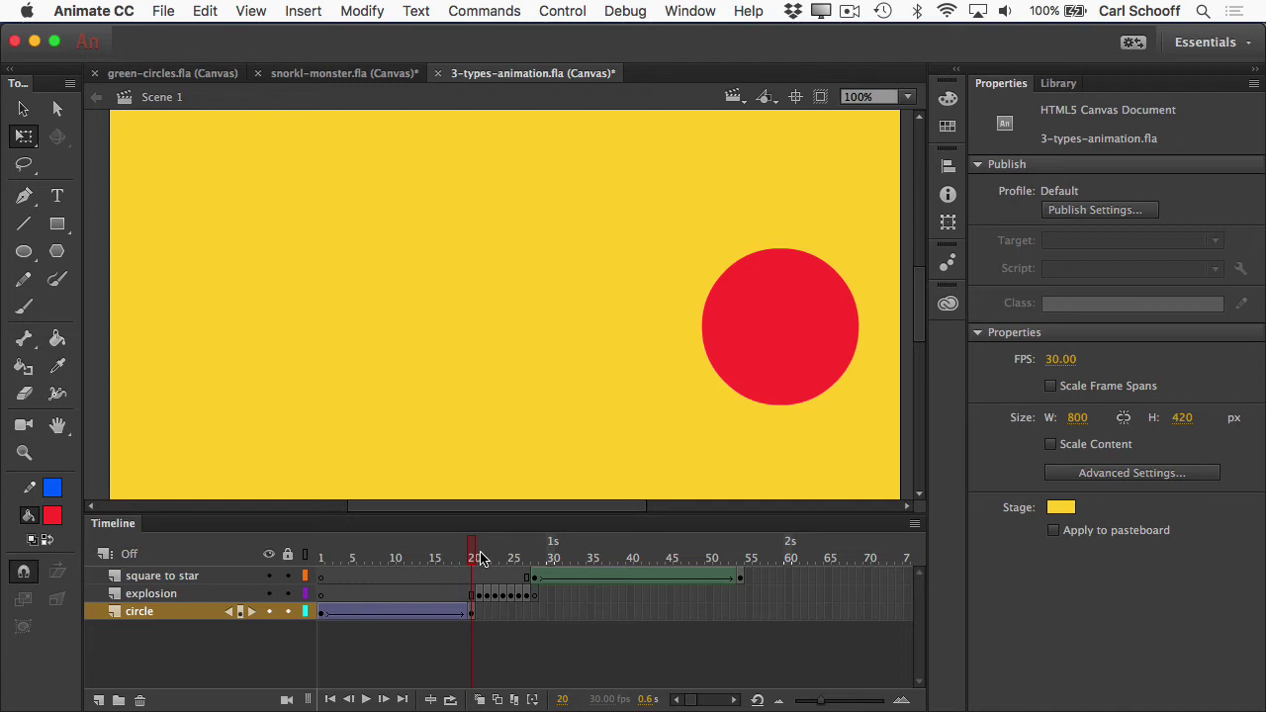
{"action": "left_click", "coordinate": [479, 559]}
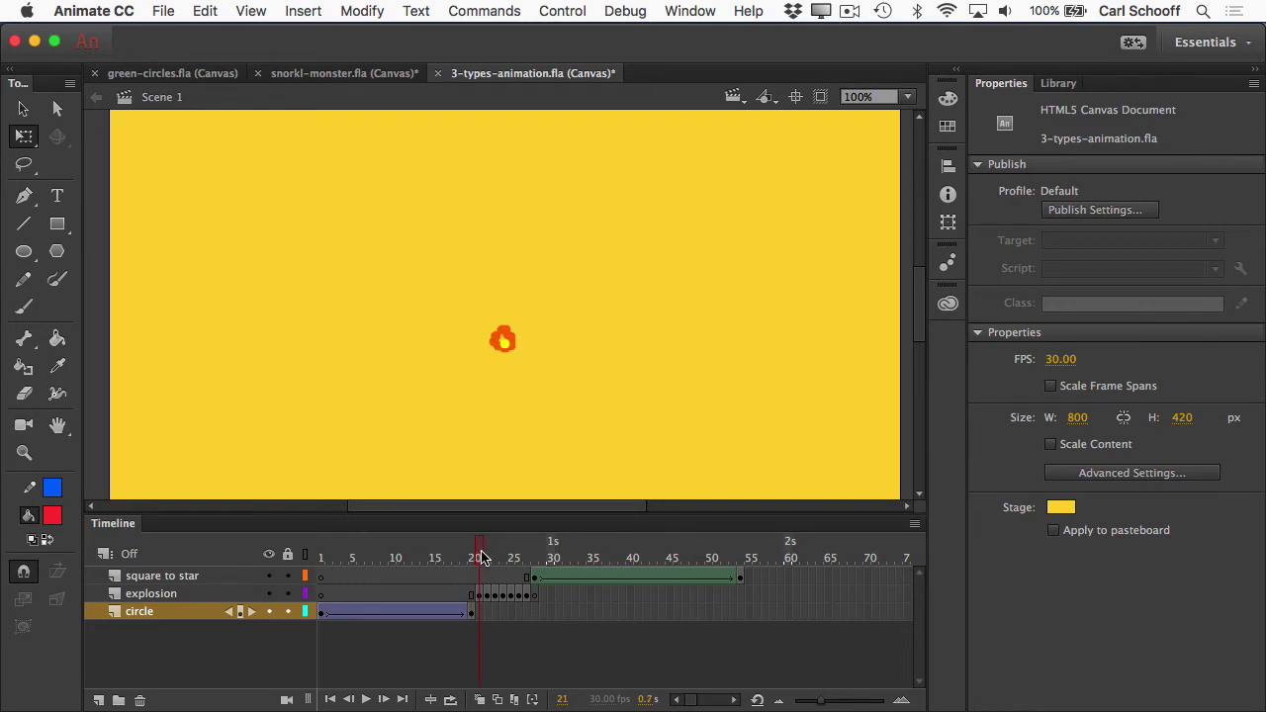
{"action": "mouse_move", "coordinate": [482, 557]}
{"action": "left_mouse_down"}
{"action": "mouse_move", "coordinate": [528, 542]}
{"action": "mouse_move", "coordinate": [477, 543]}
{"action": "left_mouse_up"}
{"action": "left_click", "coordinate": [488, 551]}
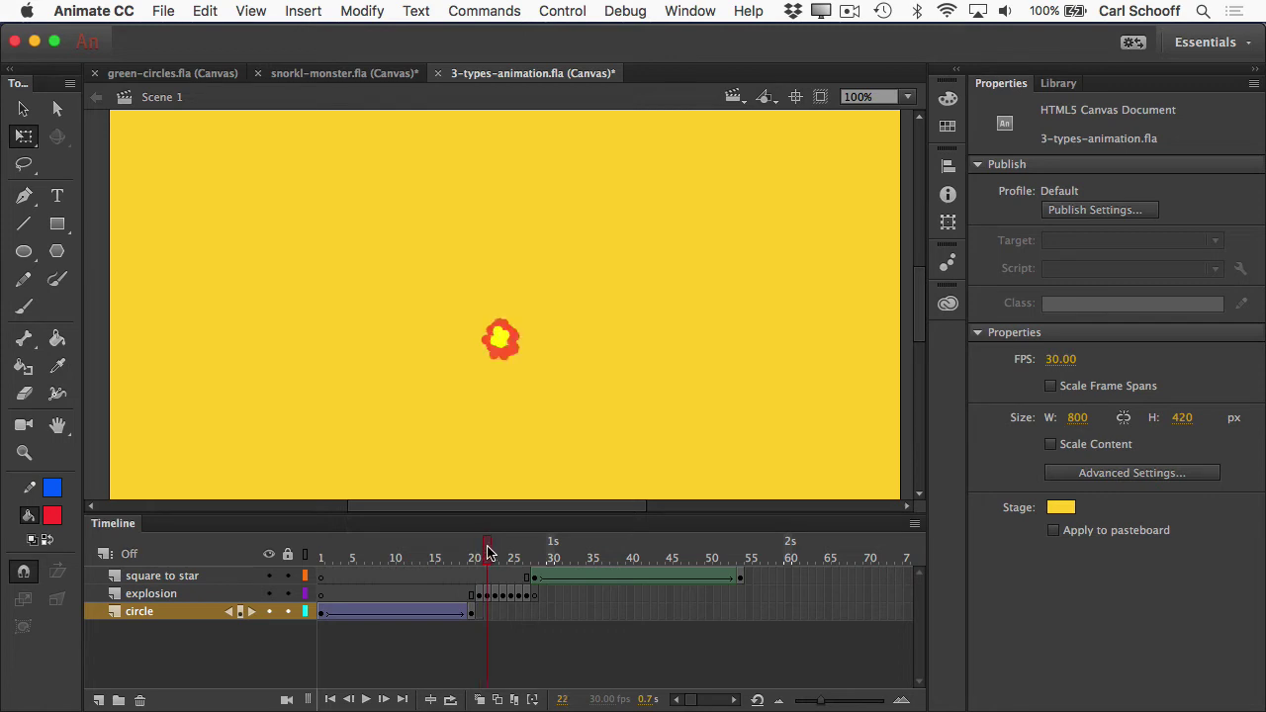
{"action": "left_click", "coordinate": [494, 550]}
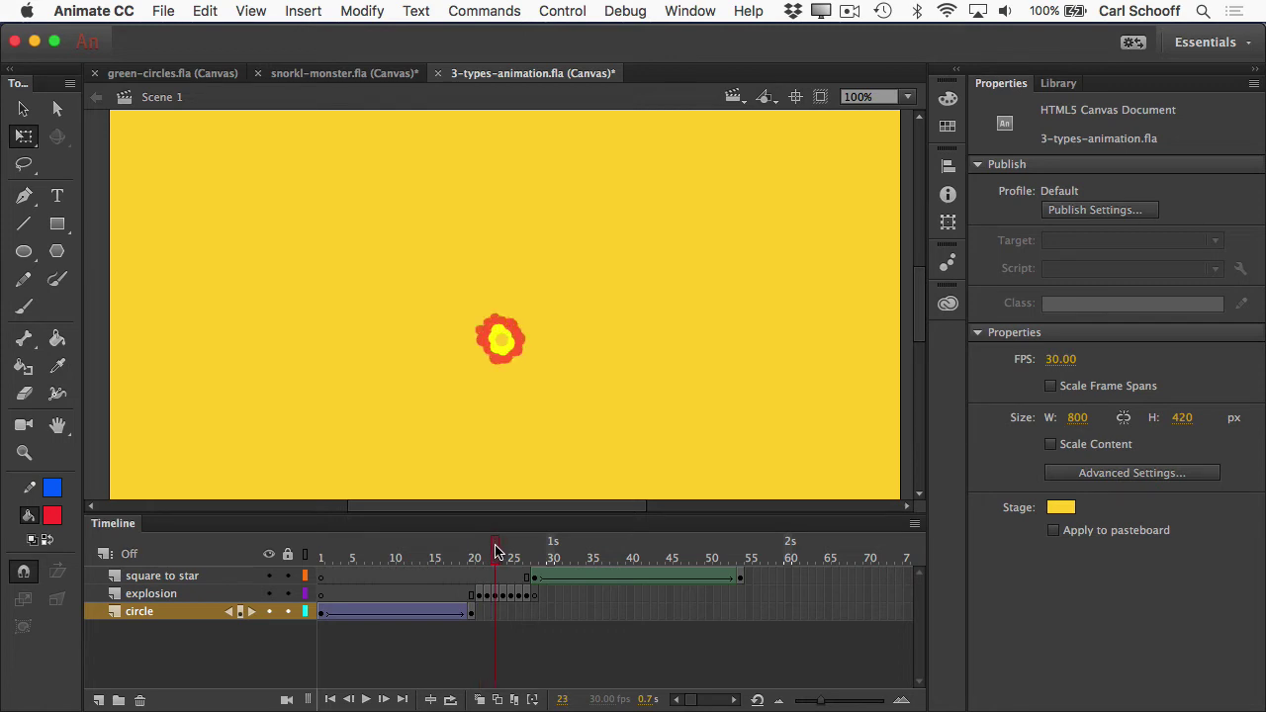
{"action": "left_click_drag", "start_coordinate": [492, 544], "coordinate": [527, 550]}
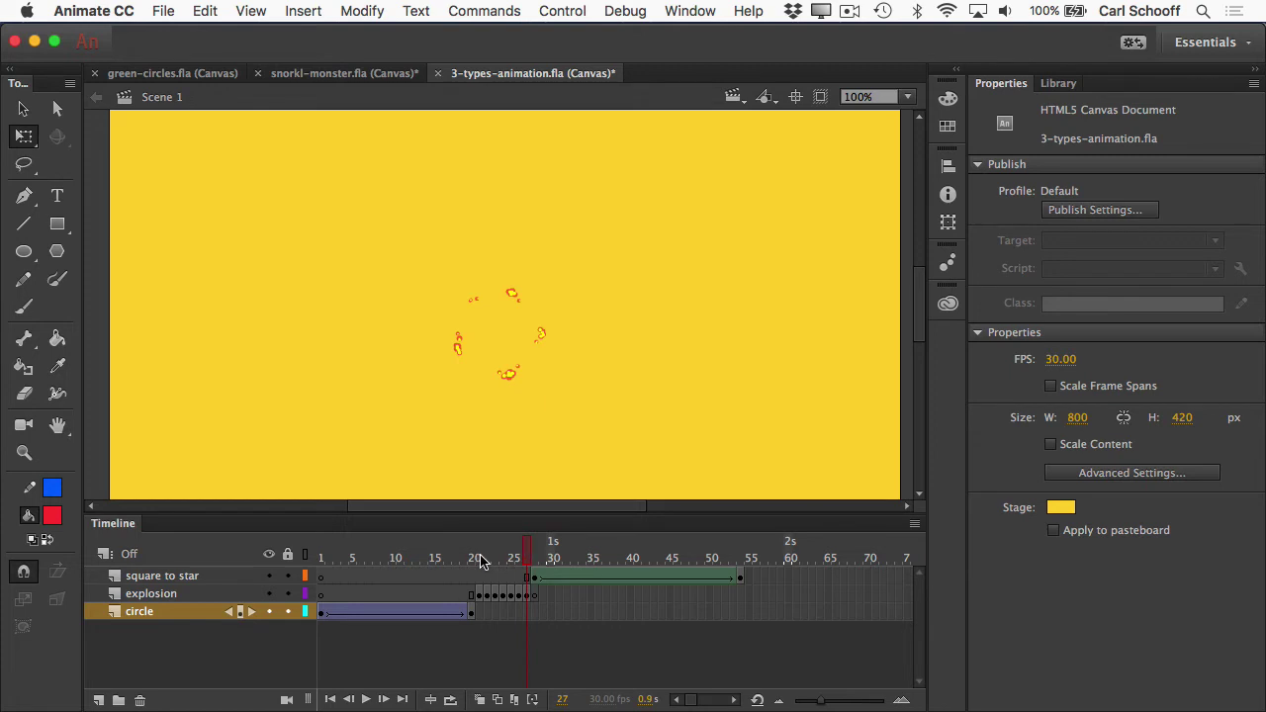
{"action": "left_click", "coordinate": [481, 560]}
{"action": "left_click_drag", "start_coordinate": [481, 560], "coordinate": [514, 561]}
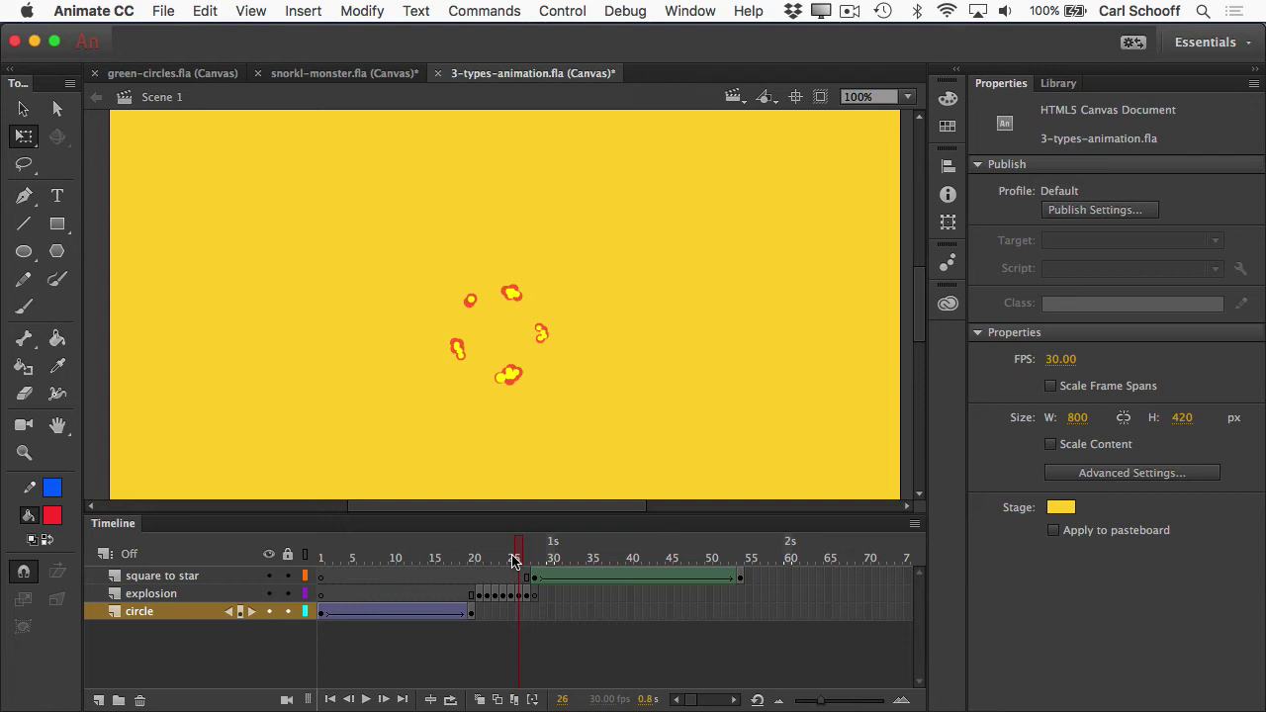
{"action": "left_click", "coordinate": [508, 557]}
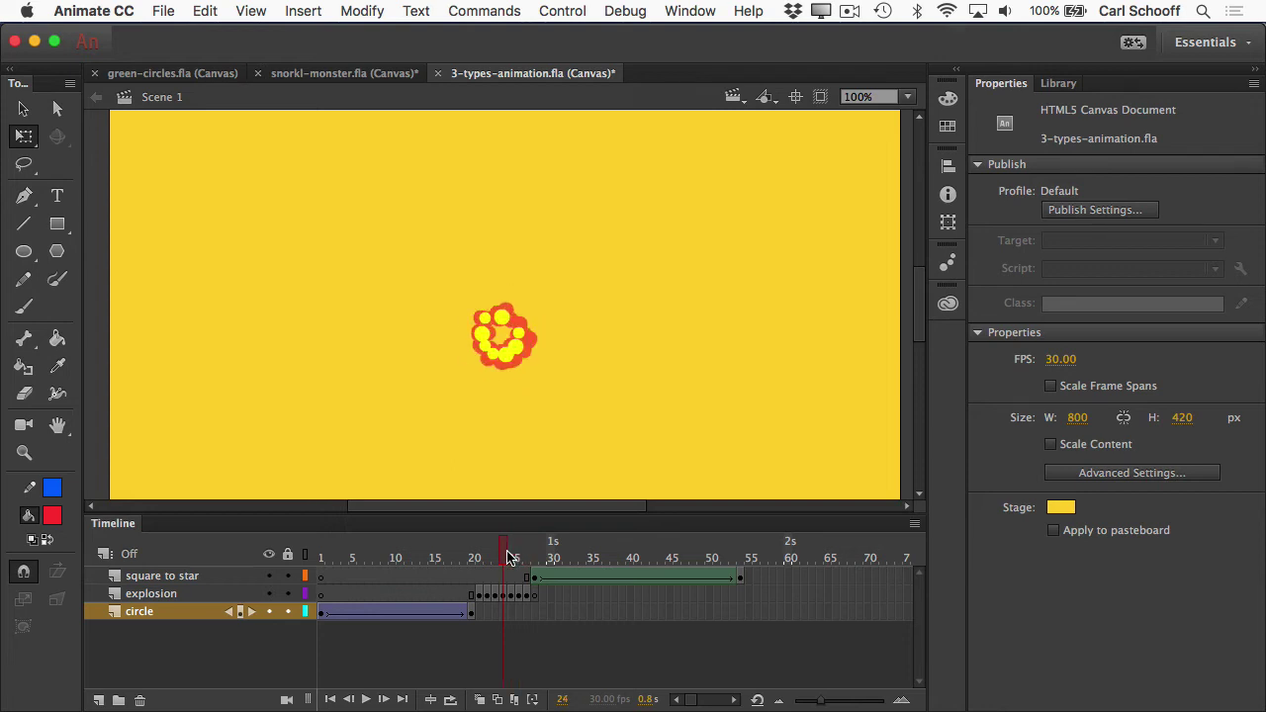
{"action": "mouse_move", "coordinate": [508, 558]}
{"action": "left_mouse_down"}
{"action": "mouse_move", "coordinate": [478, 558]}
{"action": "mouse_move", "coordinate": [529, 555]}
{"action": "mouse_move", "coordinate": [487, 559]}
{"action": "left_mouse_up"}
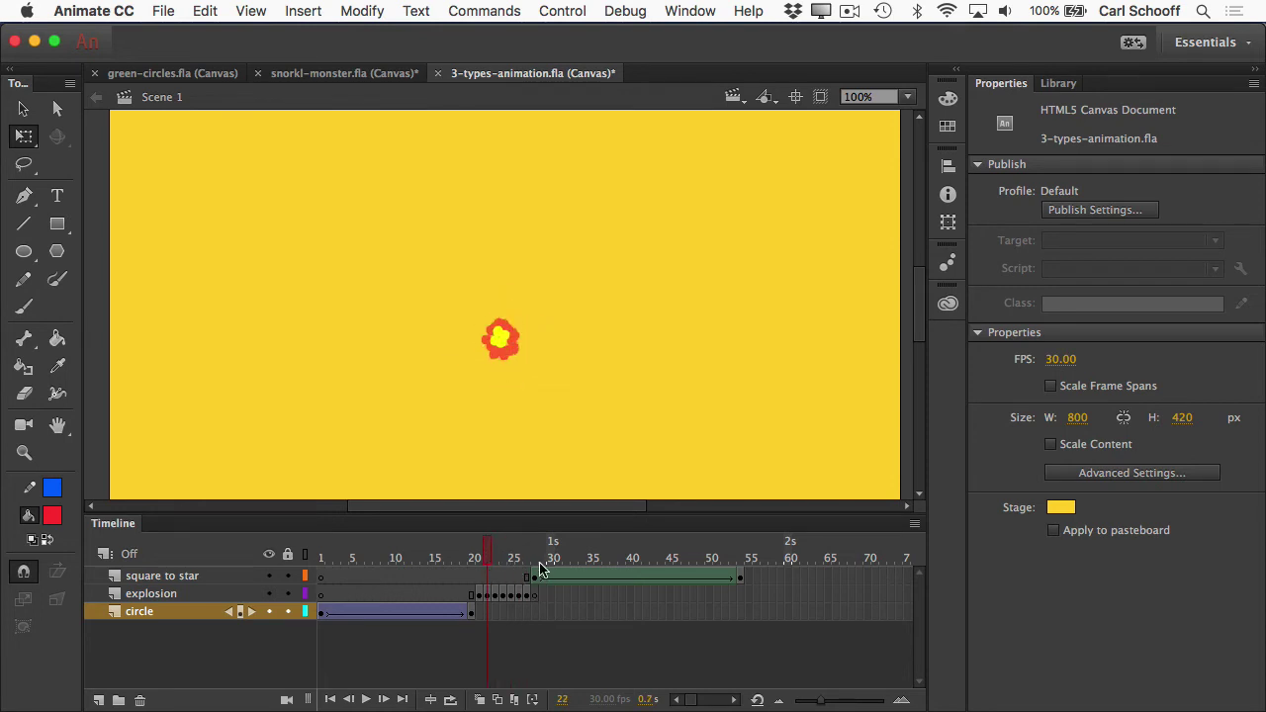
{"action": "left_click", "coordinate": [537, 553]}
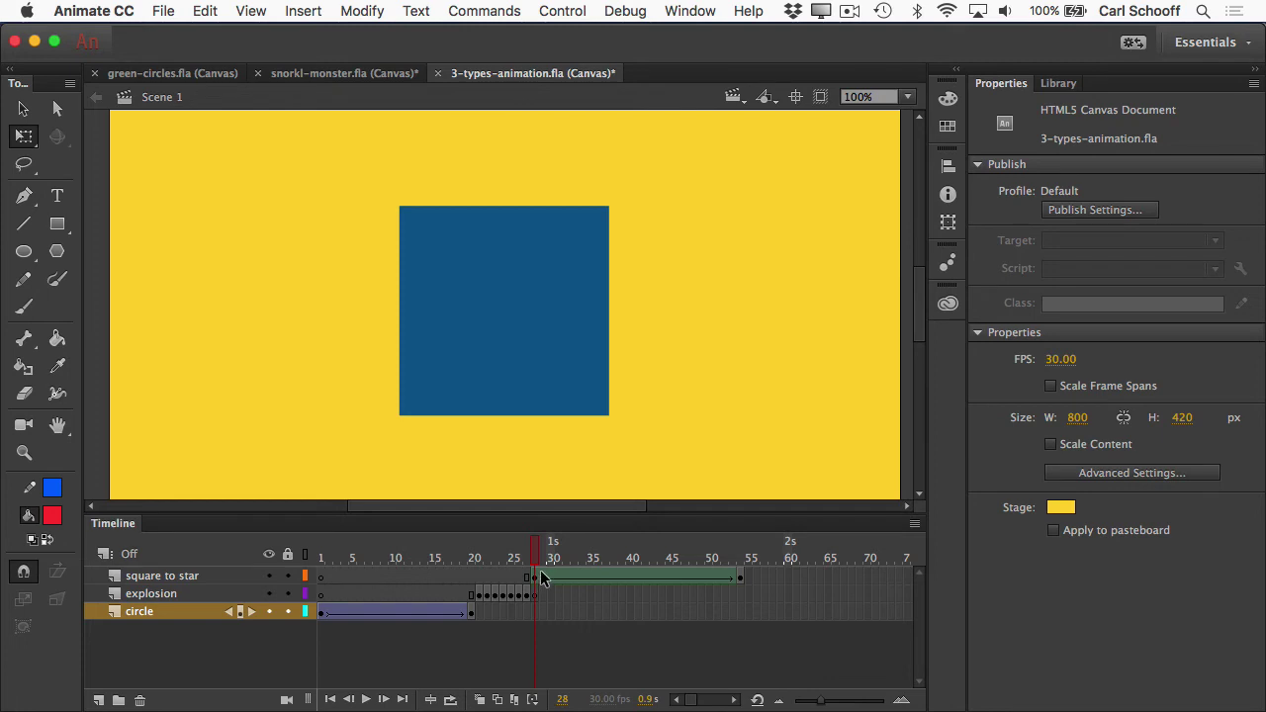
{"action": "left_click", "coordinate": [742, 579]}
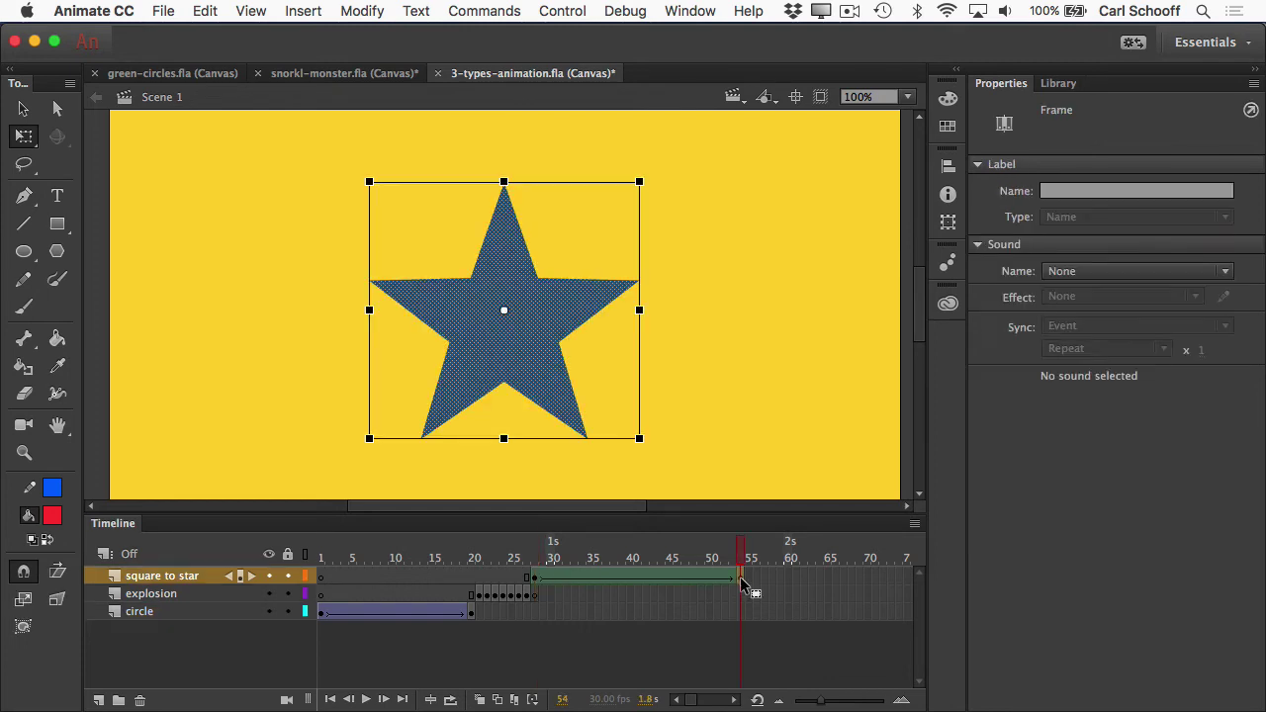
{"action": "left_click", "coordinate": [539, 559]}
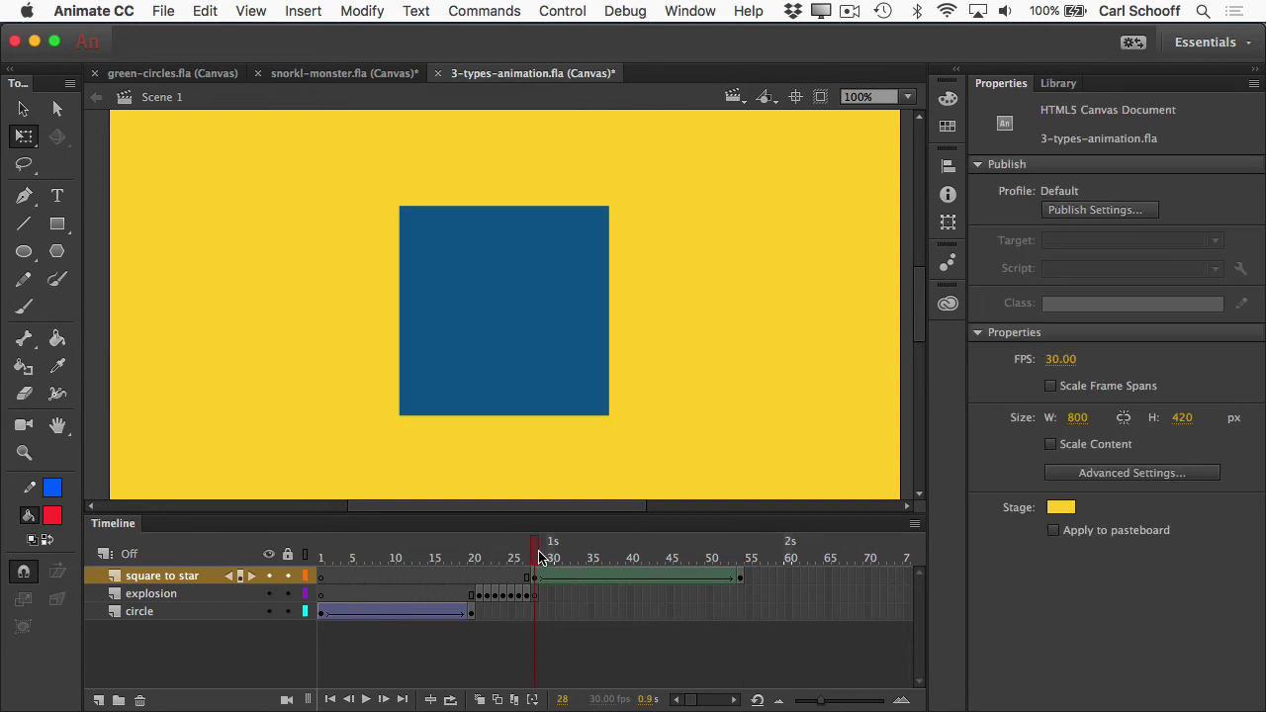
{"action": "left_click_drag", "start_coordinate": [539, 558], "coordinate": [736, 561]}
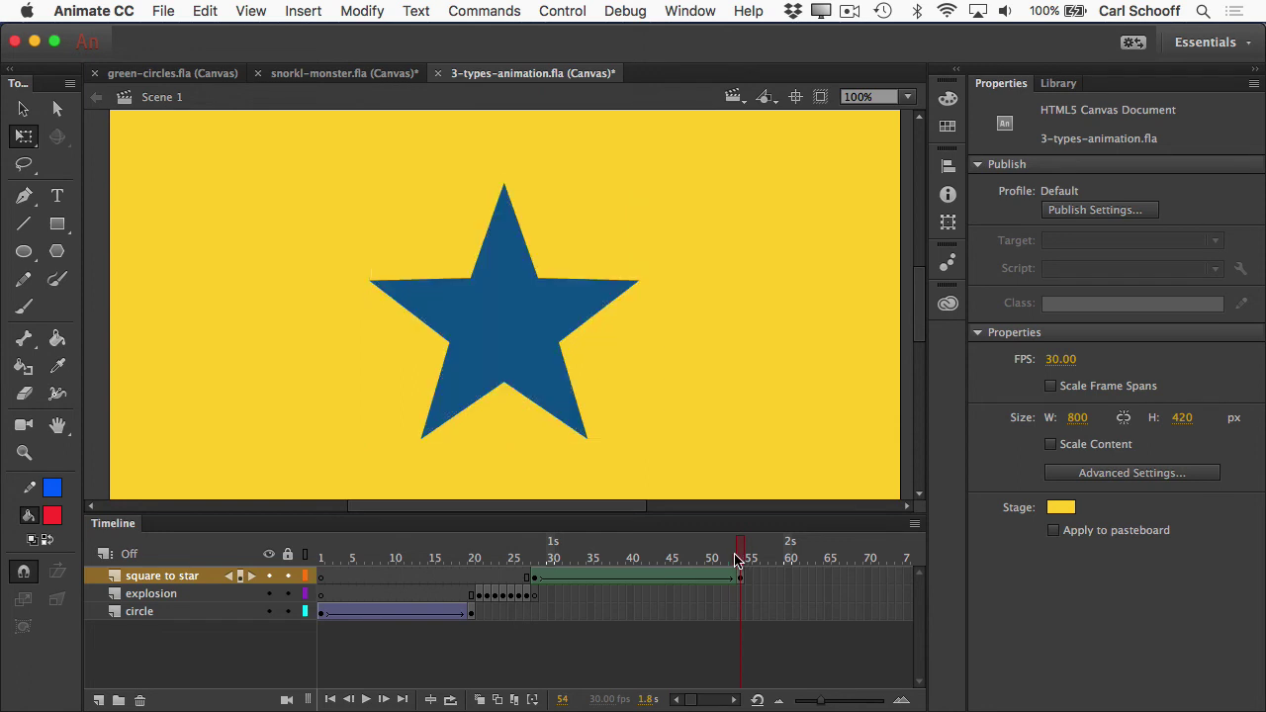
{"action": "mouse_move", "coordinate": [744, 559]}
{"action": "left_mouse_down"}
{"action": "mouse_move", "coordinate": [534, 566]}
{"action": "mouse_move", "coordinate": [744, 557]}
{"action": "left_mouse_up"}
{"action": "left_click_drag", "start_coordinate": [320, 562], "coordinate": [473, 563]}
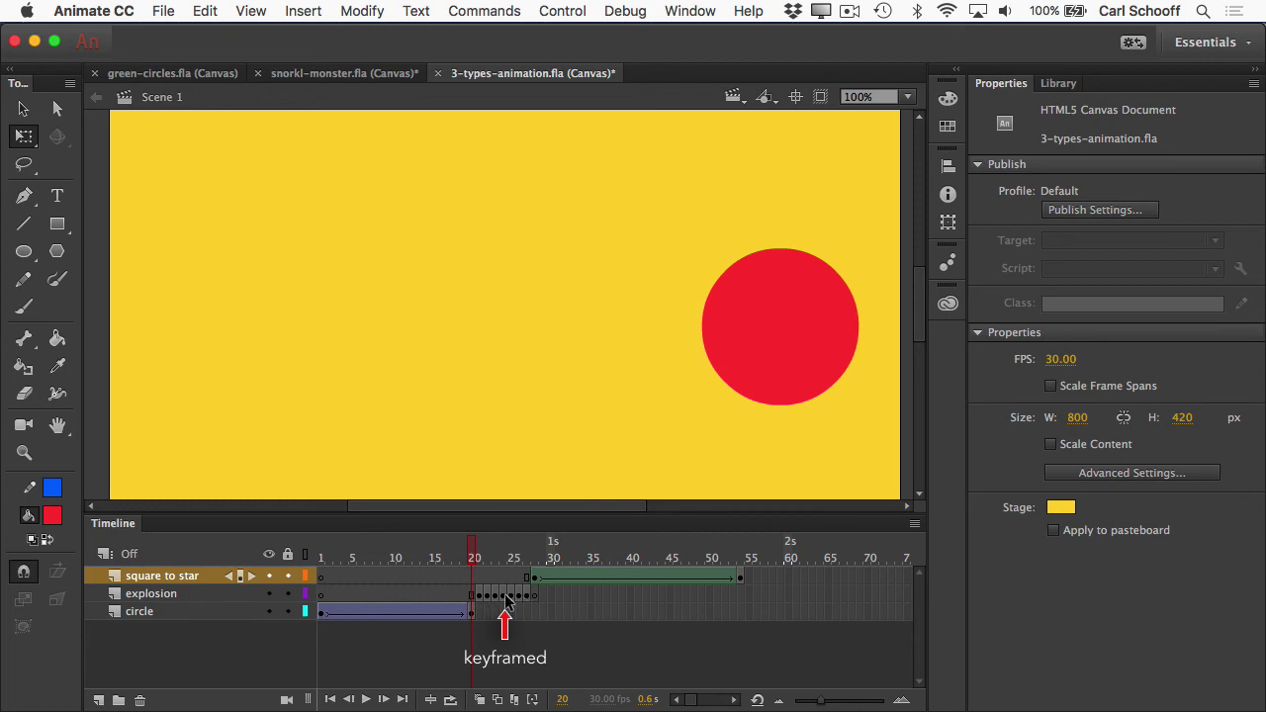
{"action": "left_click_drag", "start_coordinate": [484, 559], "coordinate": [486, 560]}
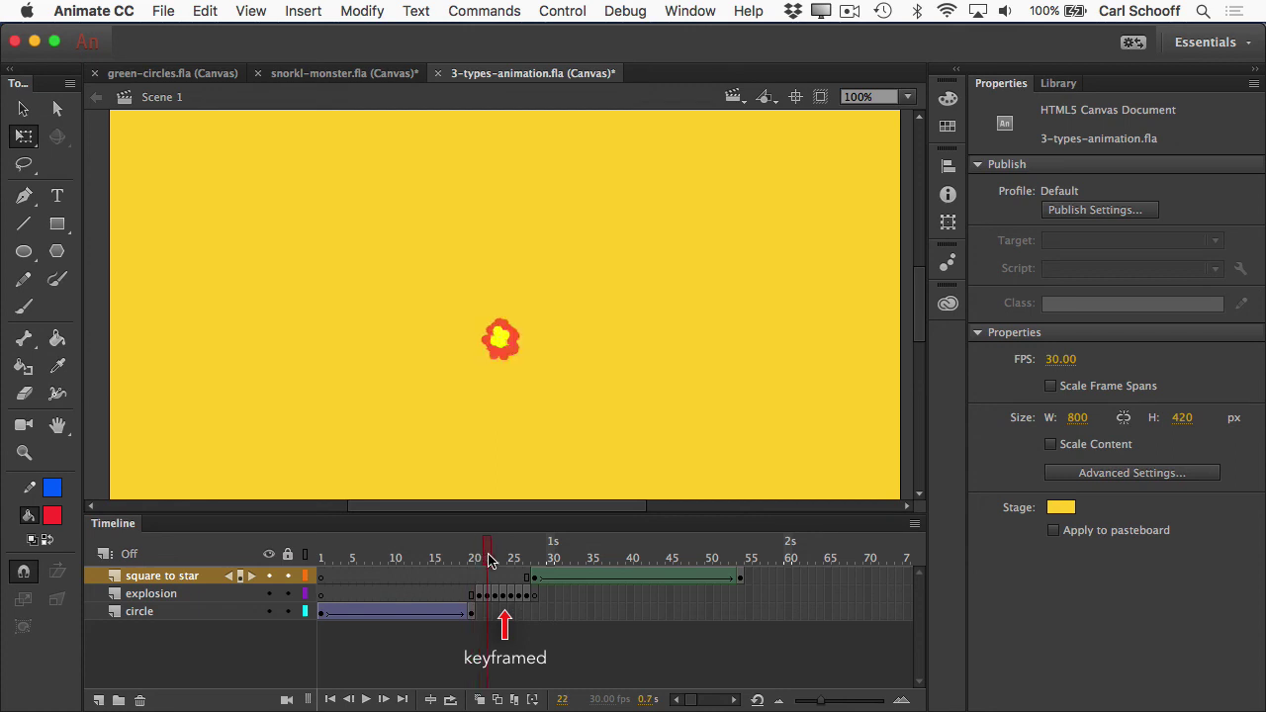
{"action": "left_click_drag", "start_coordinate": [488, 560], "coordinate": [525, 560]}
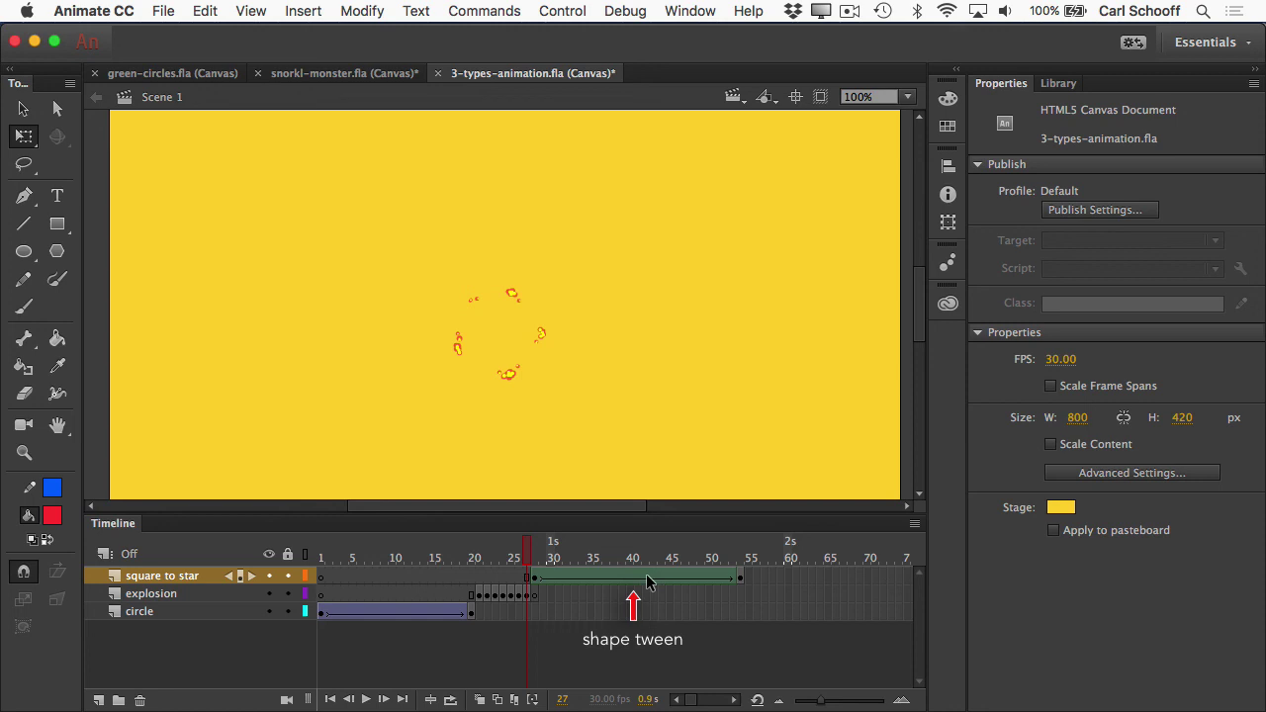
{"action": "left_click", "coordinate": [533, 550]}
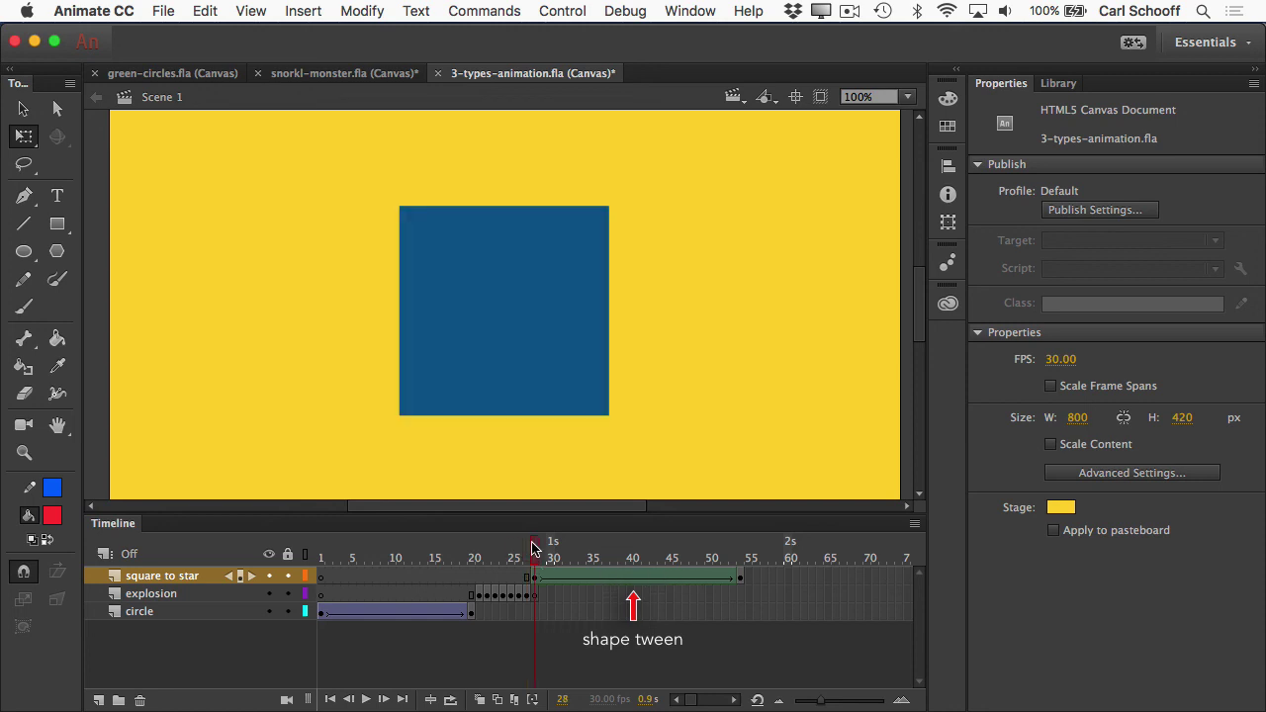
{"action": "mouse_move", "coordinate": [533, 550]}
{"action": "left_mouse_down"}
{"action": "mouse_move", "coordinate": [732, 560]}
{"action": "mouse_move", "coordinate": [535, 564]}
{"action": "left_mouse_up"}
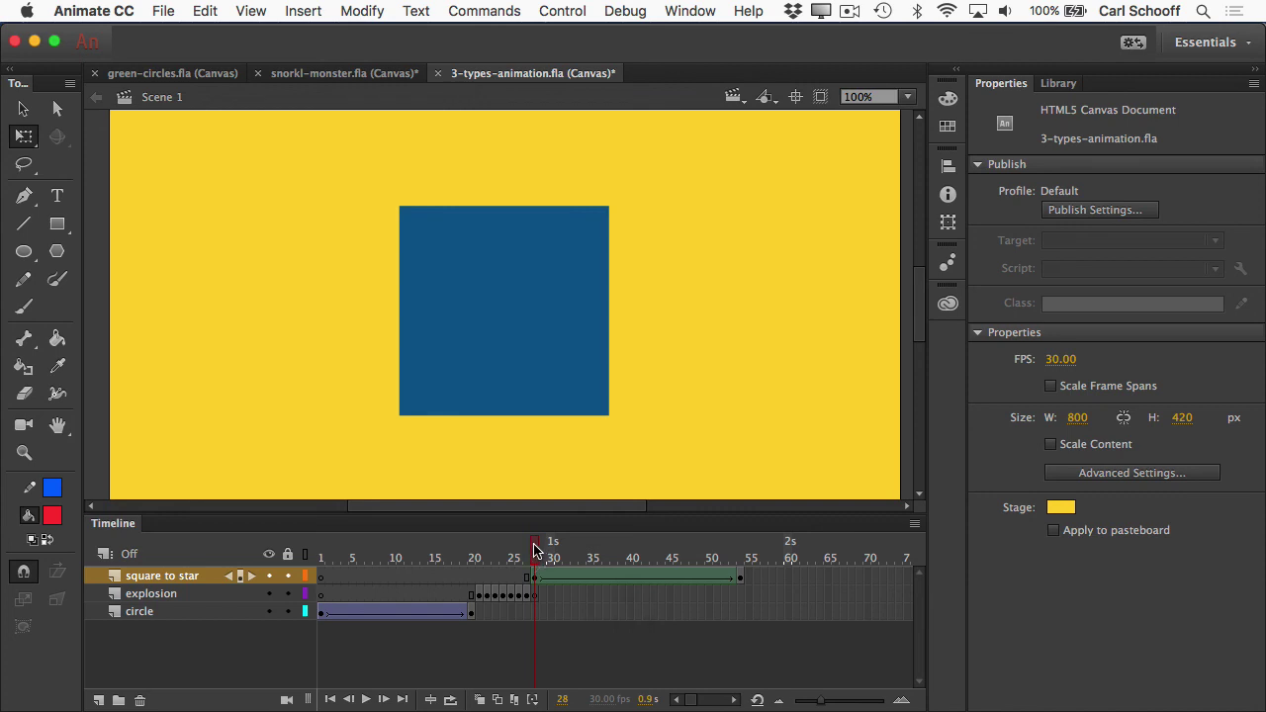
{"action": "left_click_drag", "start_coordinate": [535, 563], "coordinate": [327, 562]}
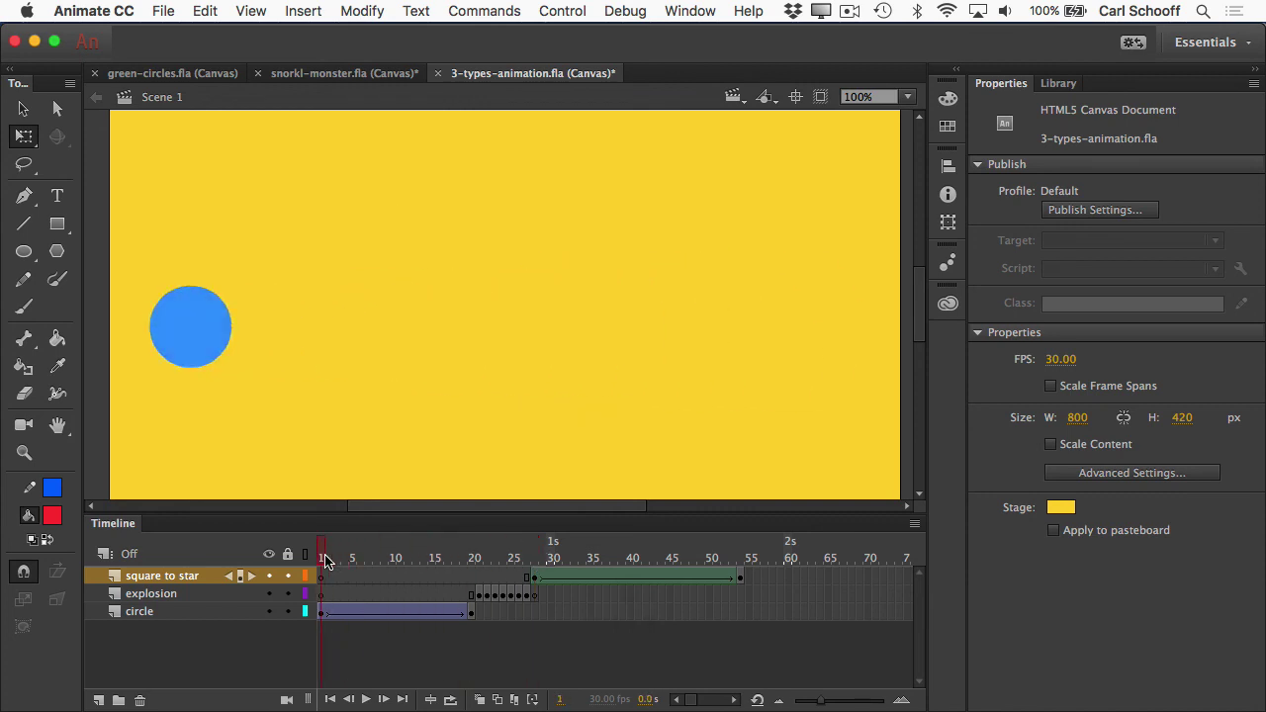